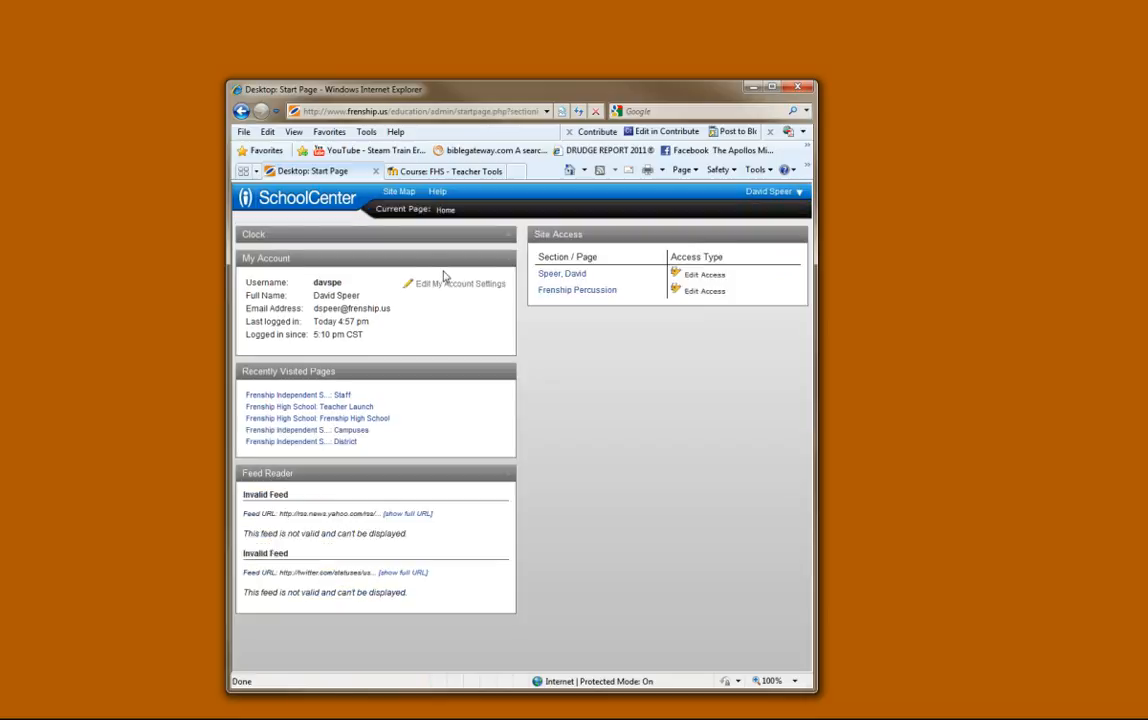
- Add a new Document Manager page to the teacher's personal site in edit mode
{"action": "left_click", "coordinate": [575, 283]}
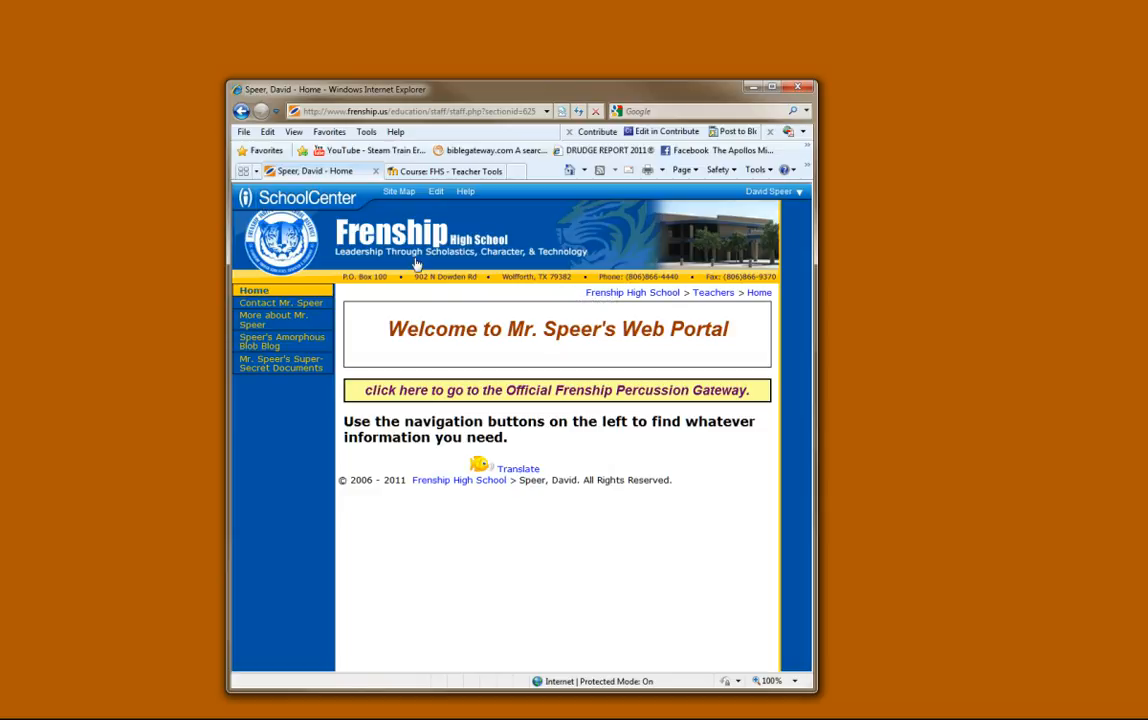
{"action": "left_click", "coordinate": [437, 196]}
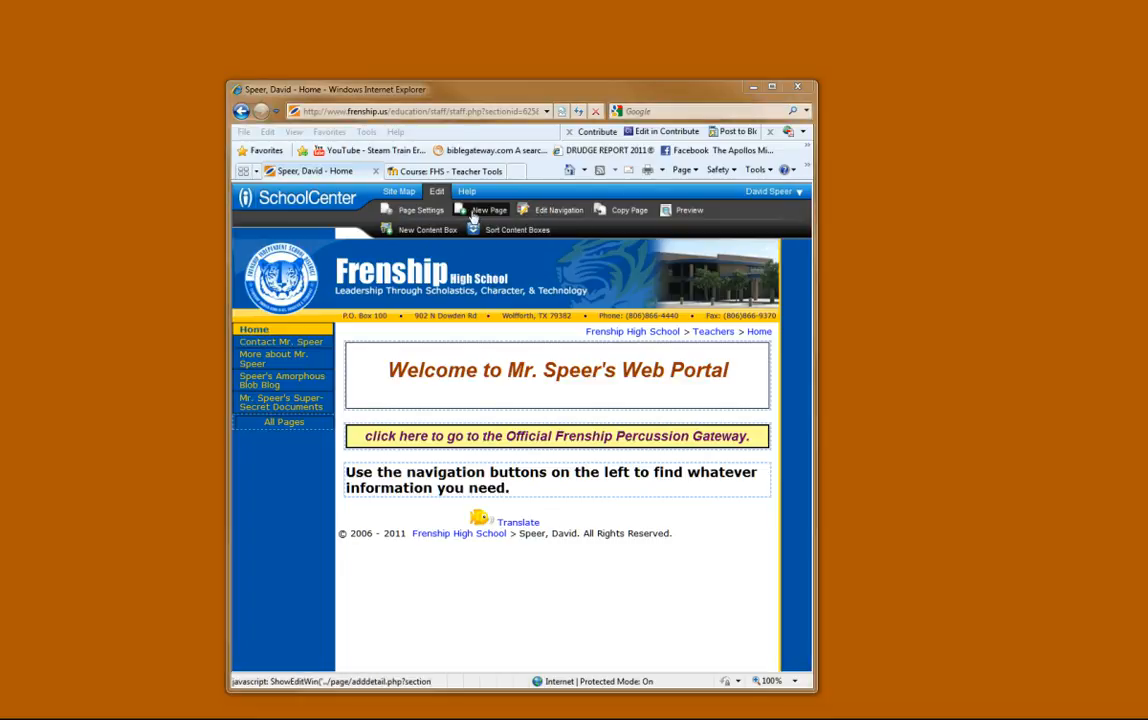
{"action": "left_click", "coordinate": [476, 218]}
{"action": "left_click_drag", "start_coordinate": [0, 92], "coordinate": [438, 229]}
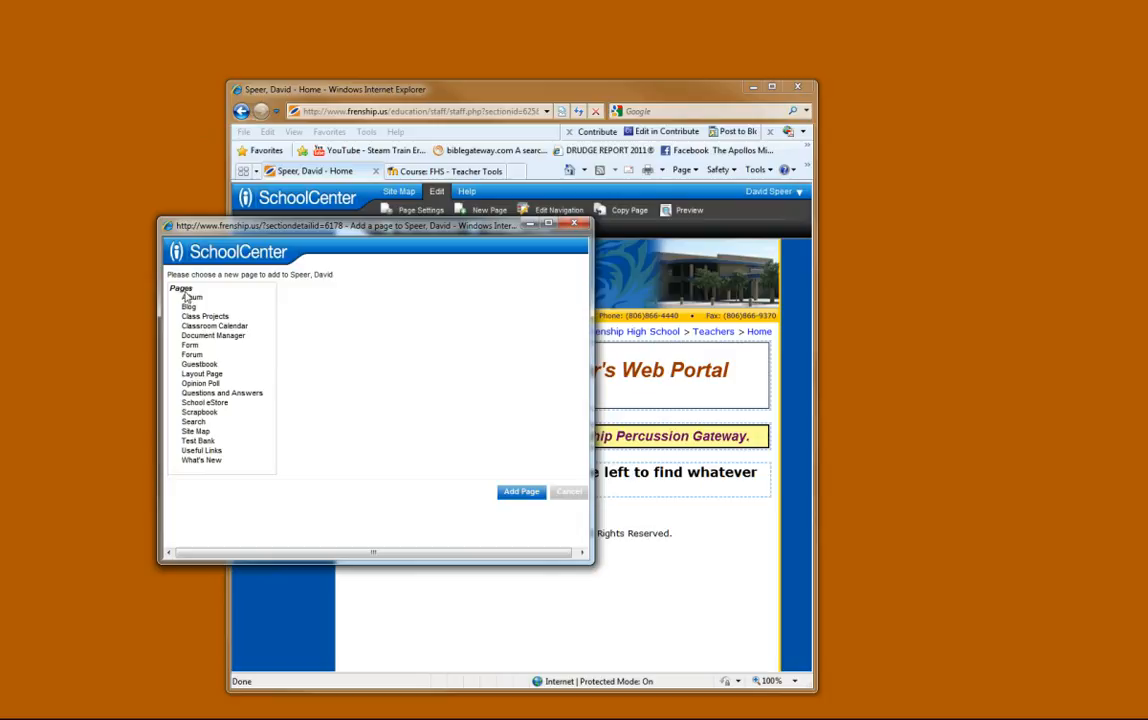
{"action": "left_click", "coordinate": [215, 336]}
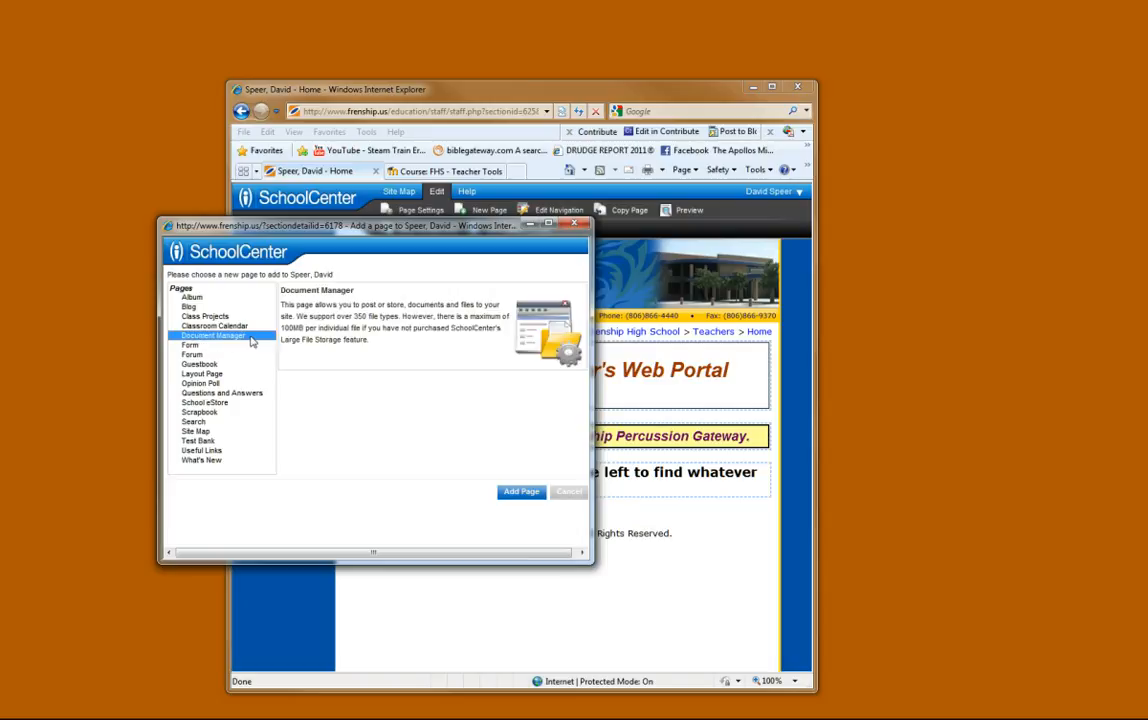
{"action": "left_click", "coordinate": [520, 494]}
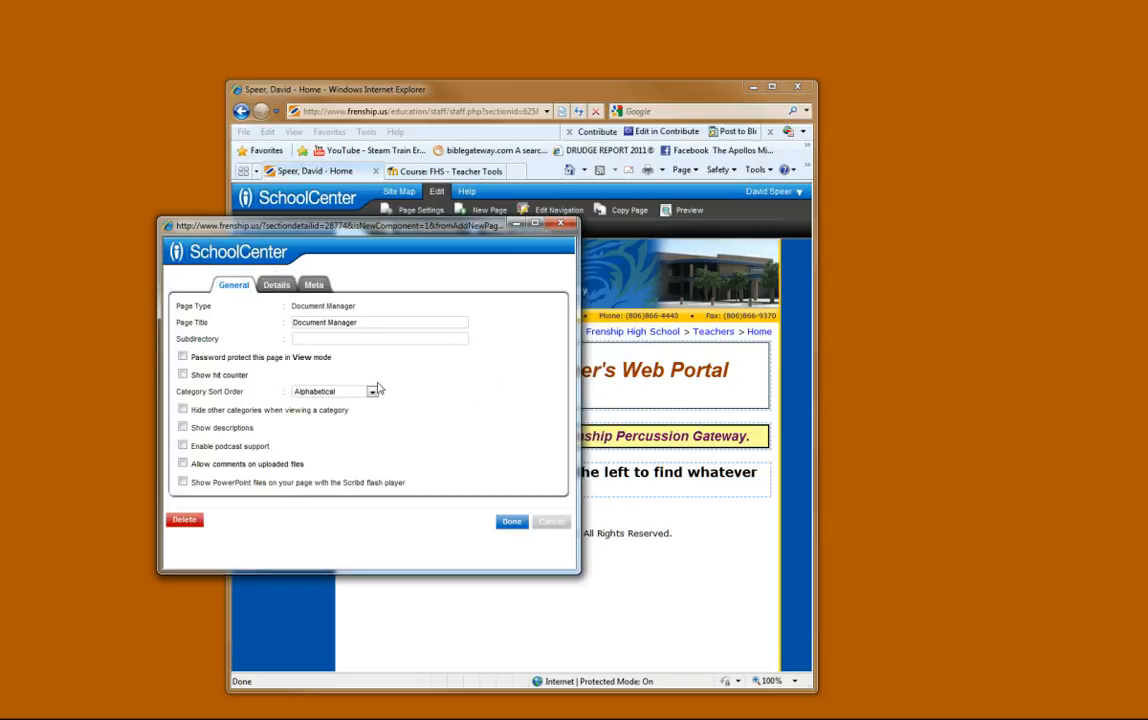
- Set the new page's title to "Podcasting Podcast" and its subdirectory to "podcastingpodcast"
{"action": "left_click_drag", "start_coordinate": [370, 323], "coordinate": [297, 333]}
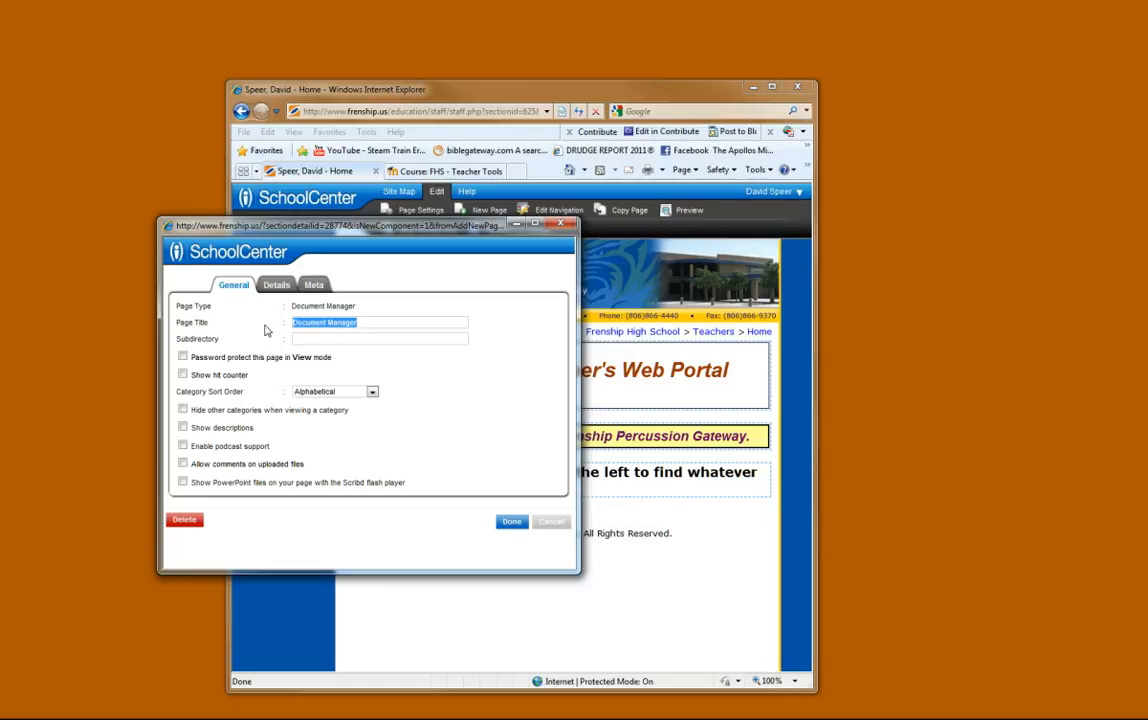
{"action": "type", "text": "Podcasting p"}
{"action": "key", "text": "BackSpace"}
{"action": "type", "text": "Podcast"}
{"action": "key", "text": "Tab"}
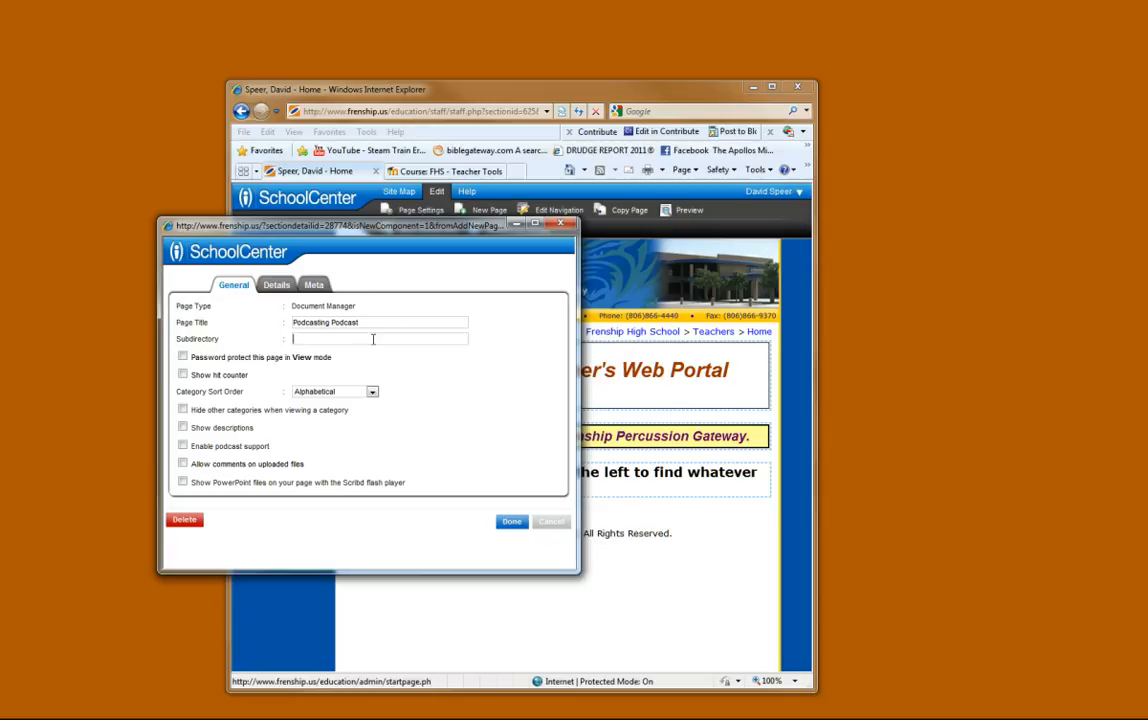
{"action": "type", "text": "podcastingpodcast"}
- Enable podcast support for the page, review its details and meta options, and save the page settings
{"action": "left_click", "coordinate": [184, 447]}
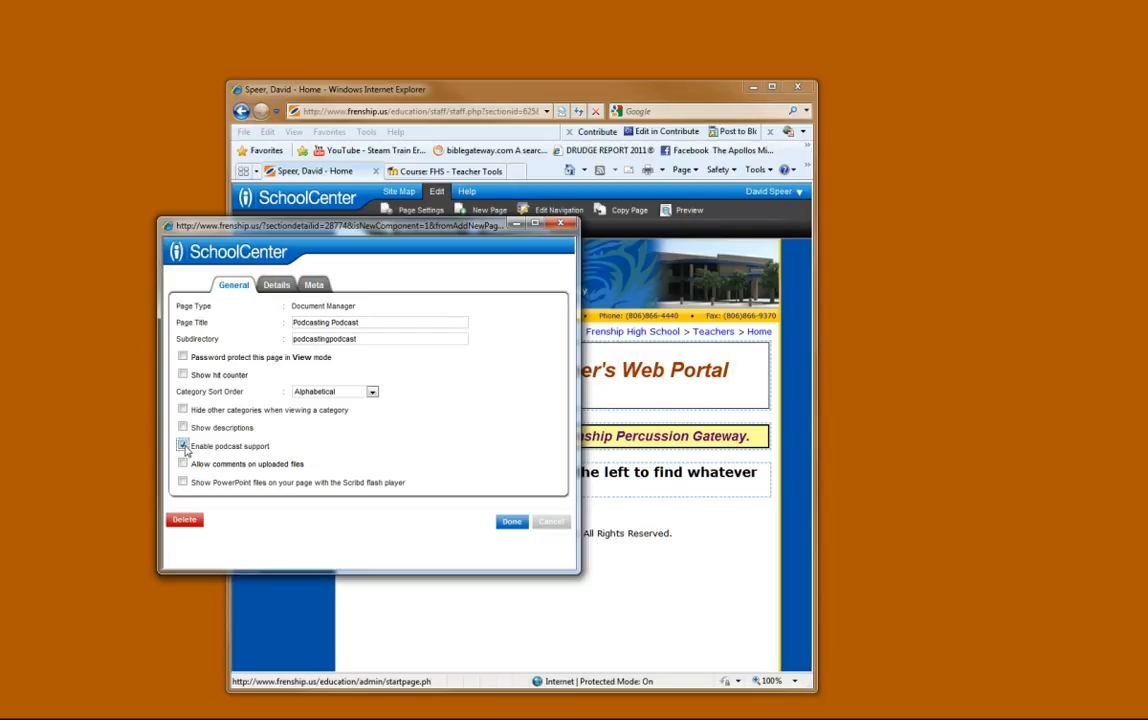
{"action": "left_click", "coordinate": [276, 288]}
{"action": "left_click", "coordinate": [315, 286]}
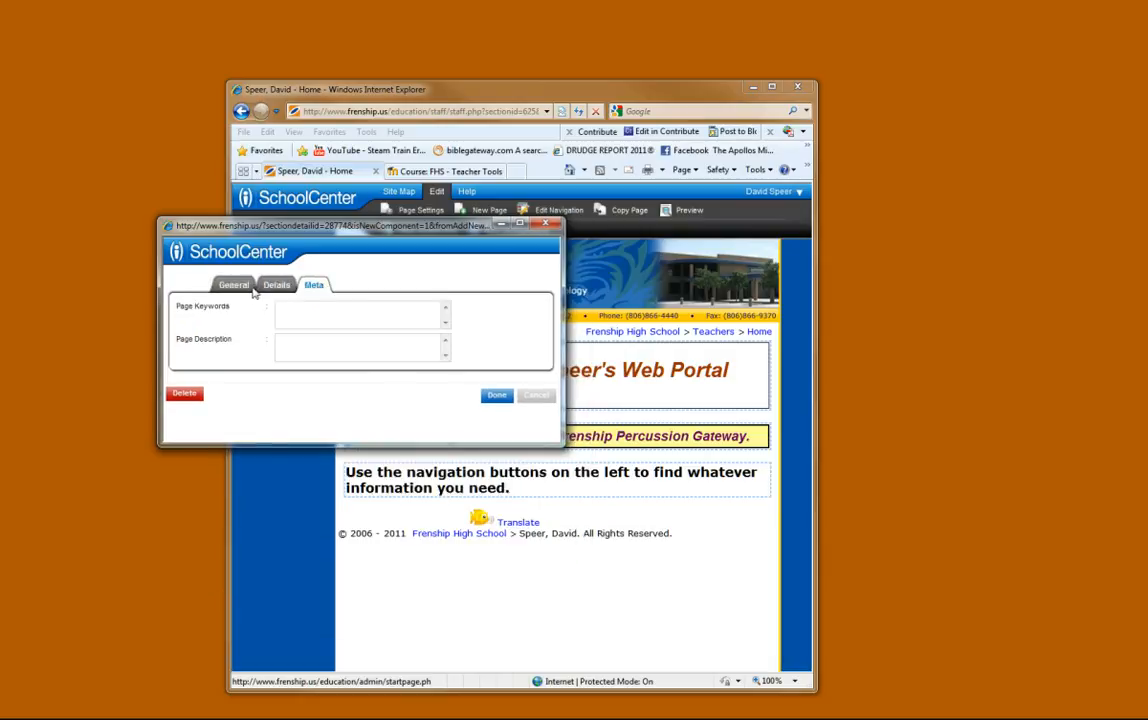
{"action": "left_click", "coordinate": [278, 288]}
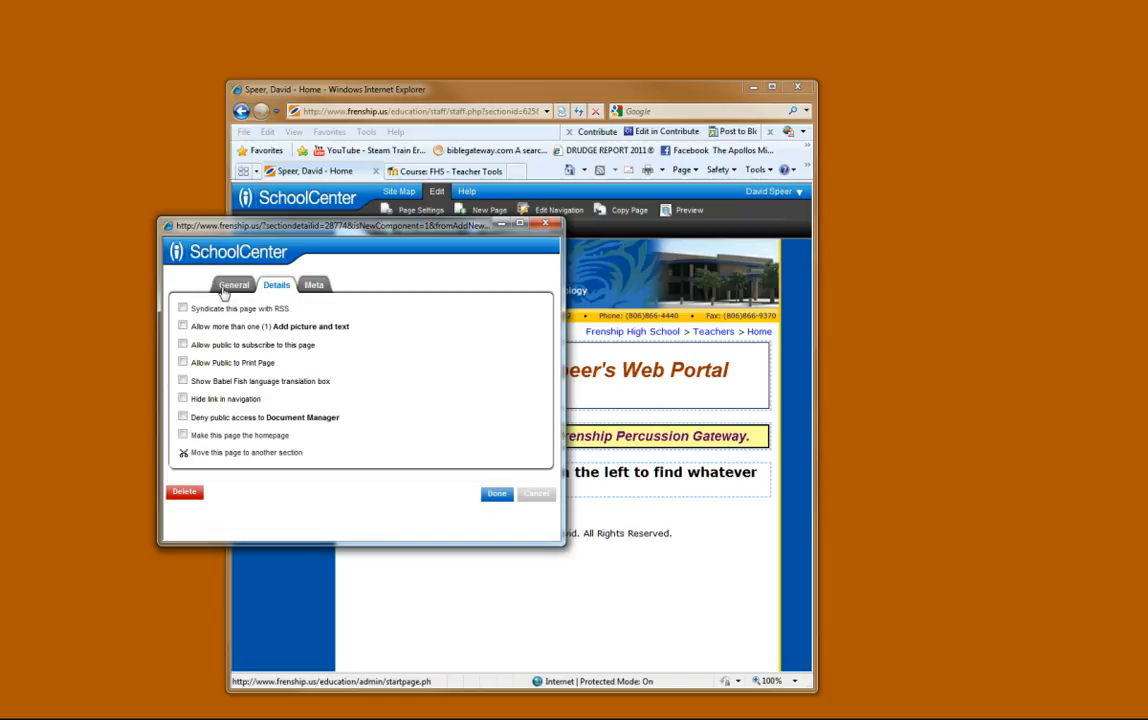
{"action": "left_click", "coordinate": [230, 286]}
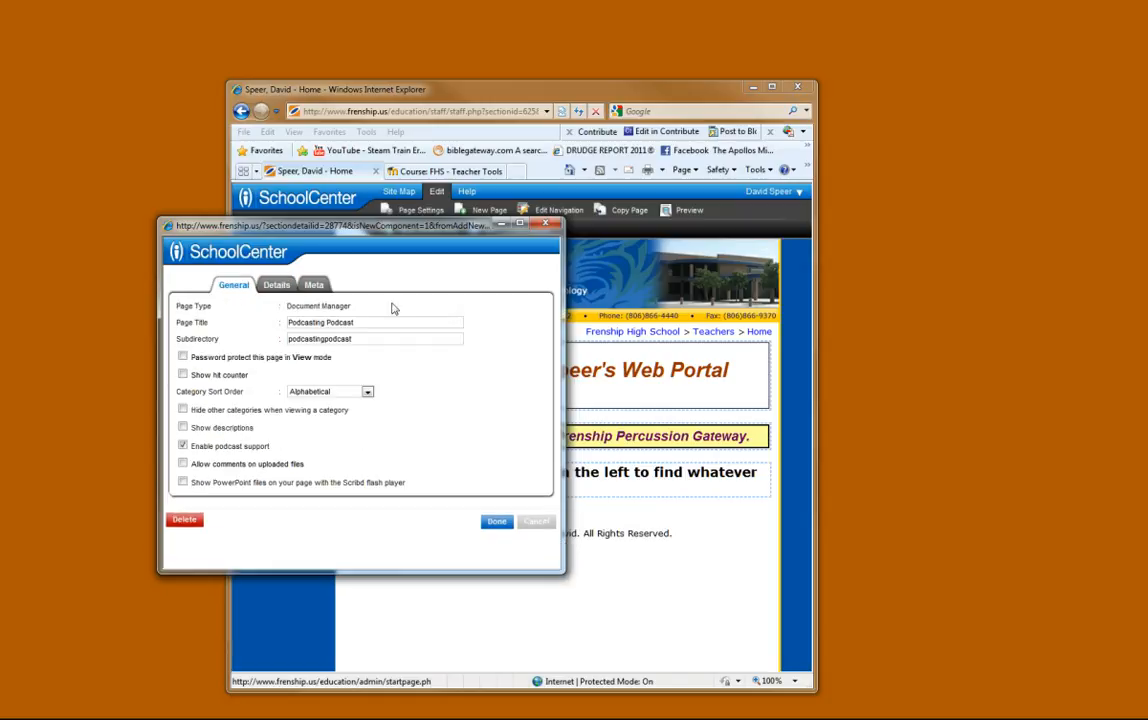
{"action": "left_click", "coordinate": [496, 522]}
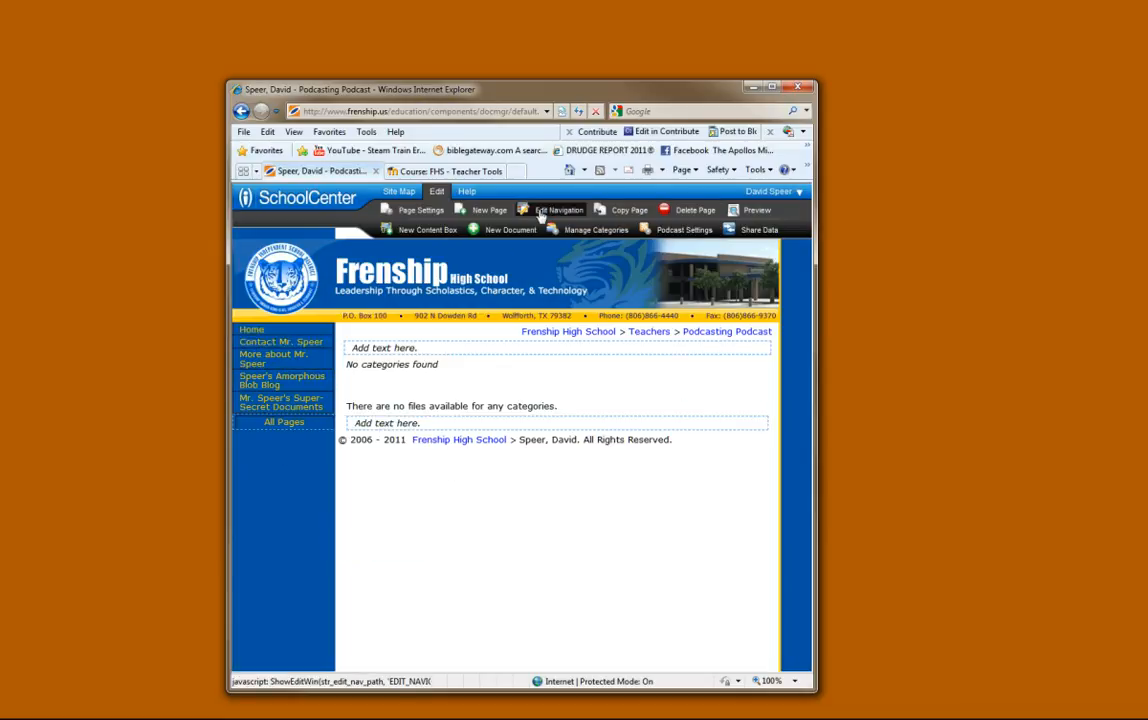
- Start adding a new document to the Podcasting Podcast page with the Standard Mode upload method
{"action": "mouse_move", "coordinate": [286, 422]}
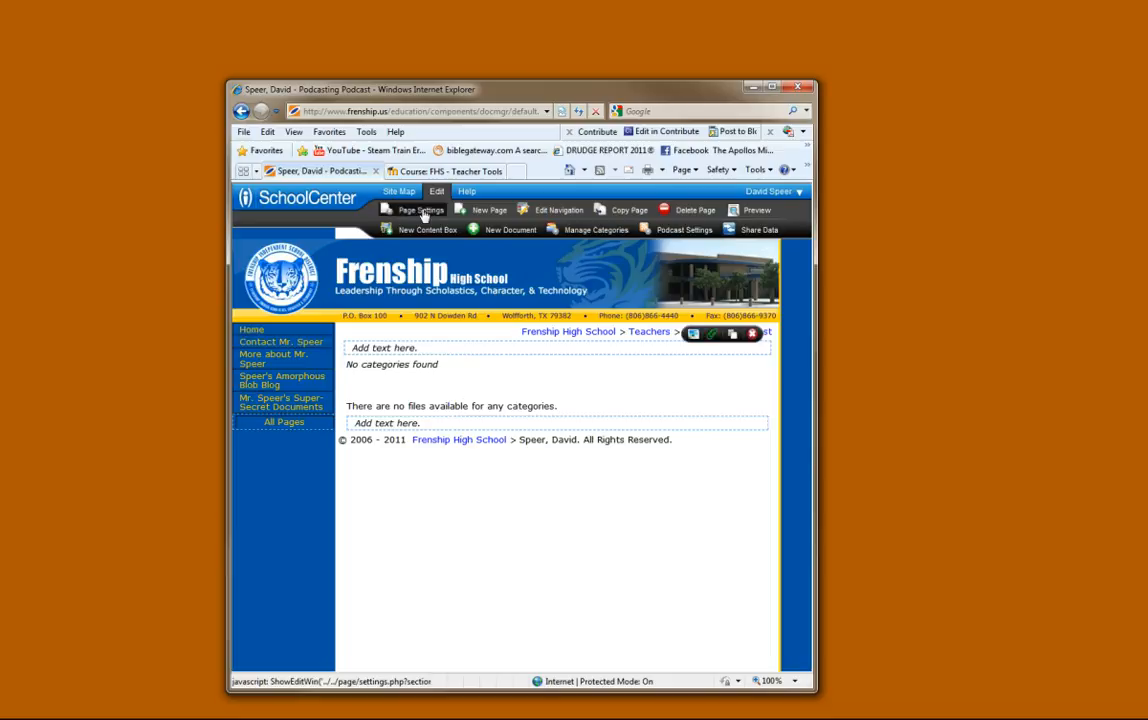
{"action": "left_click", "coordinate": [504, 232]}
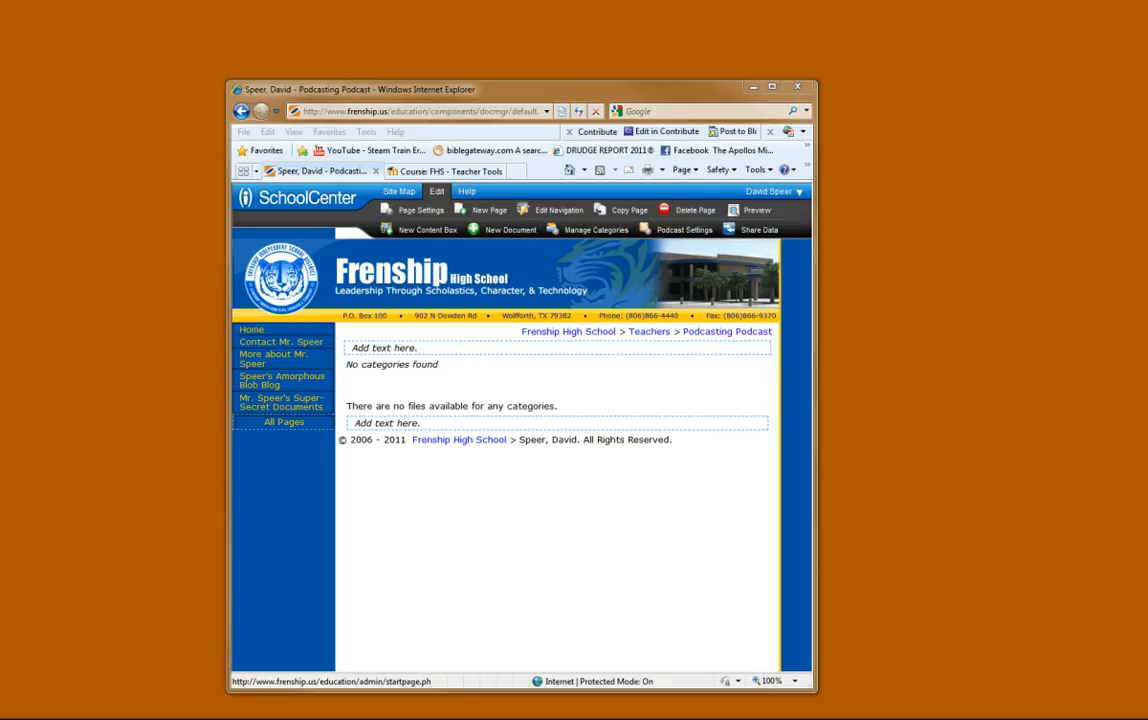
{"action": "left_click_drag", "start_coordinate": [0, 134], "coordinate": [352, 152]}
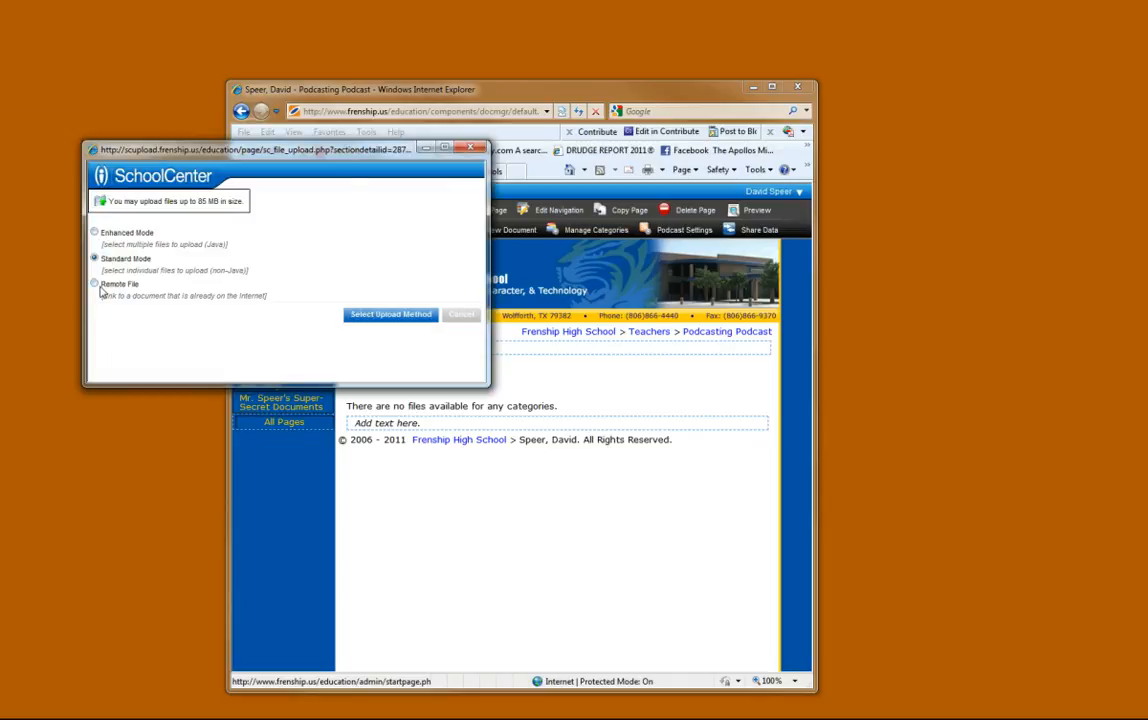
{"action": "left_click", "coordinate": [93, 258]}
{"action": "left_click", "coordinate": [379, 316]}
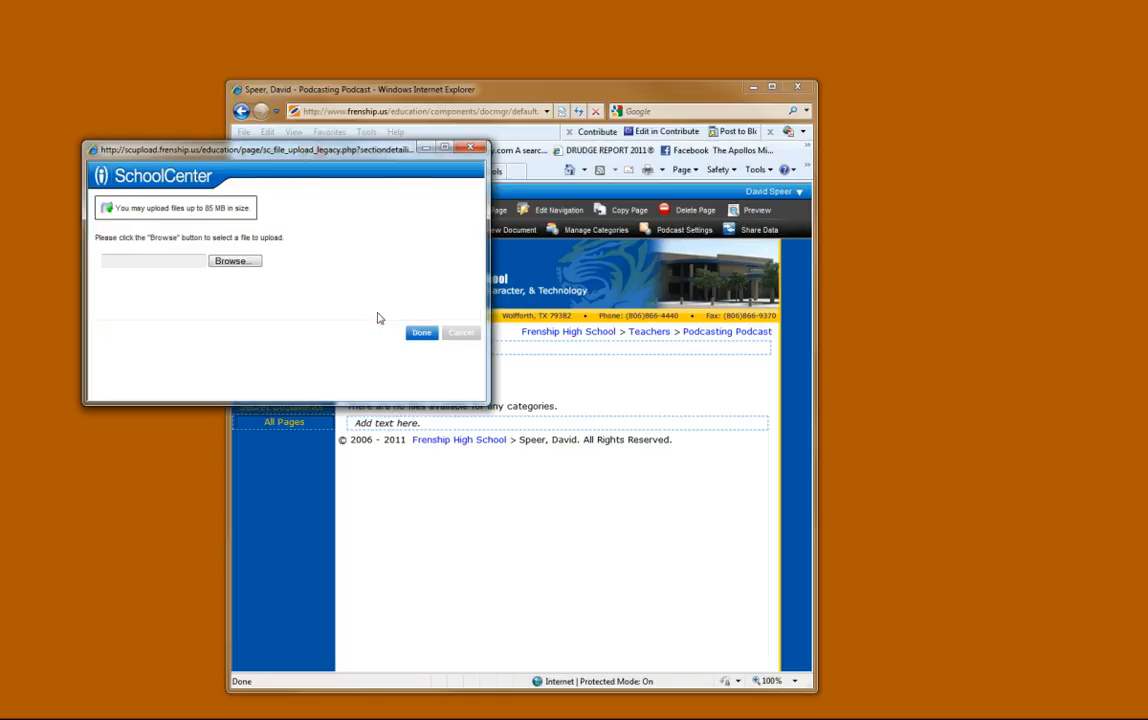
- Upload "Podcasting Podcast Episode 1.wma" from the music library's "Podcast on Podcasting" folder and finish the upload
{"action": "left_click", "coordinate": [240, 262]}
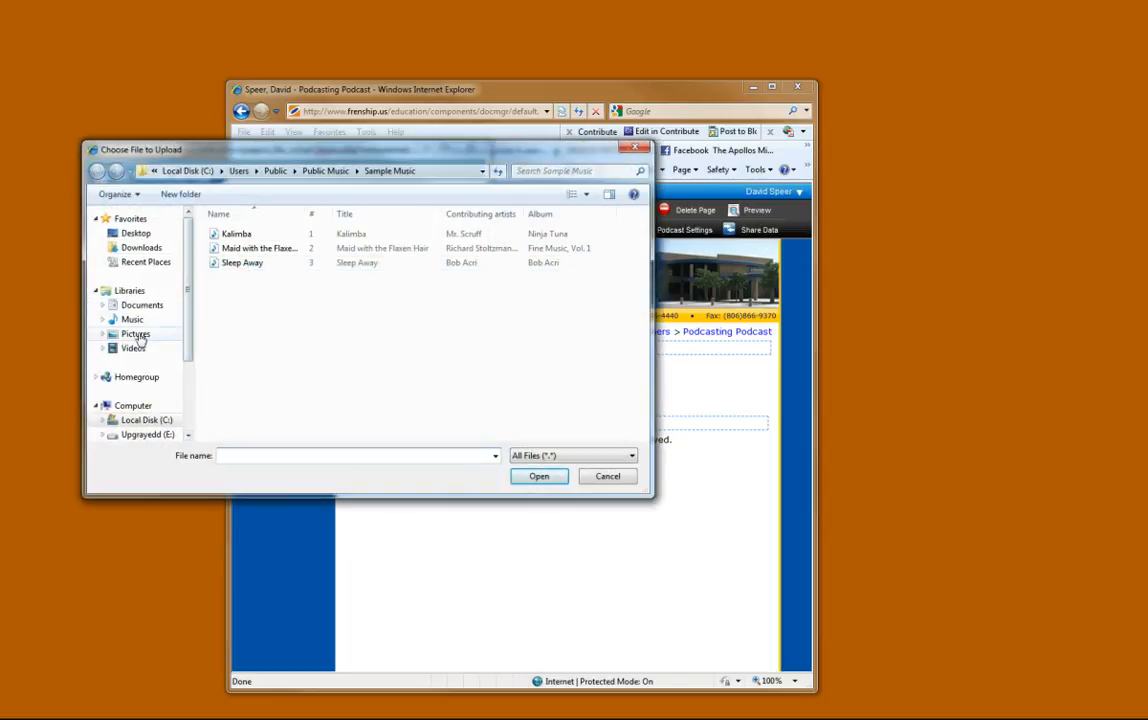
{"action": "left_click", "coordinate": [132, 319]}
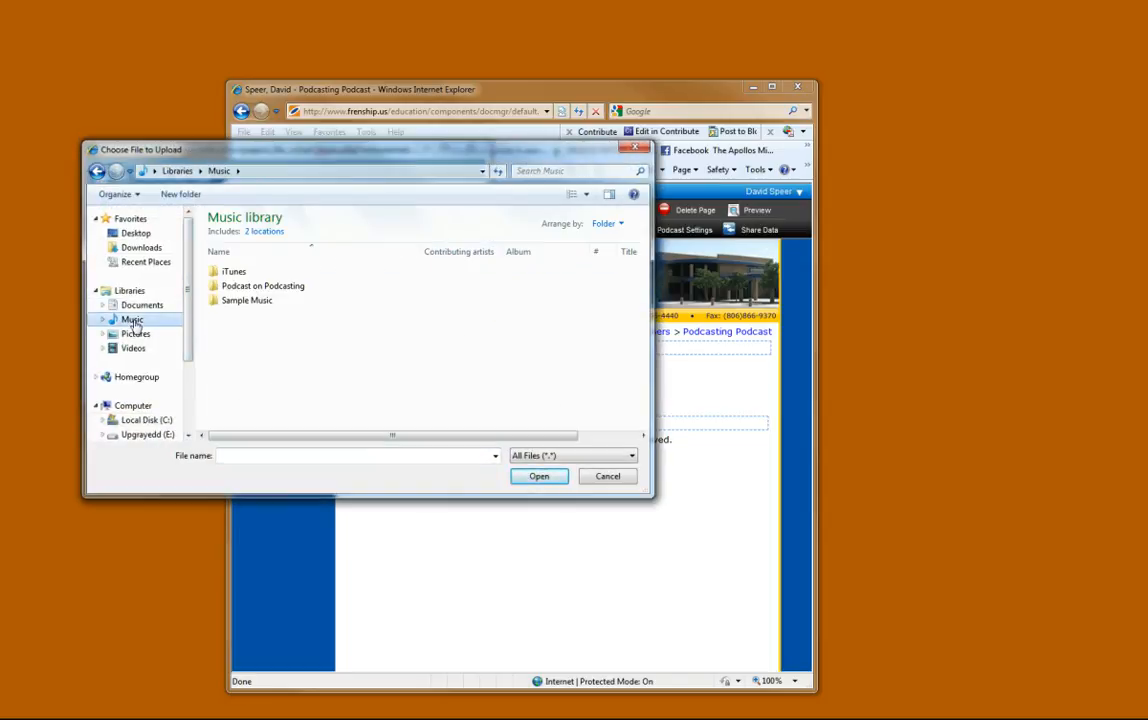
{"action": "double_click", "coordinate": [240, 287]}
{"action": "double_click", "coordinate": [250, 268]}
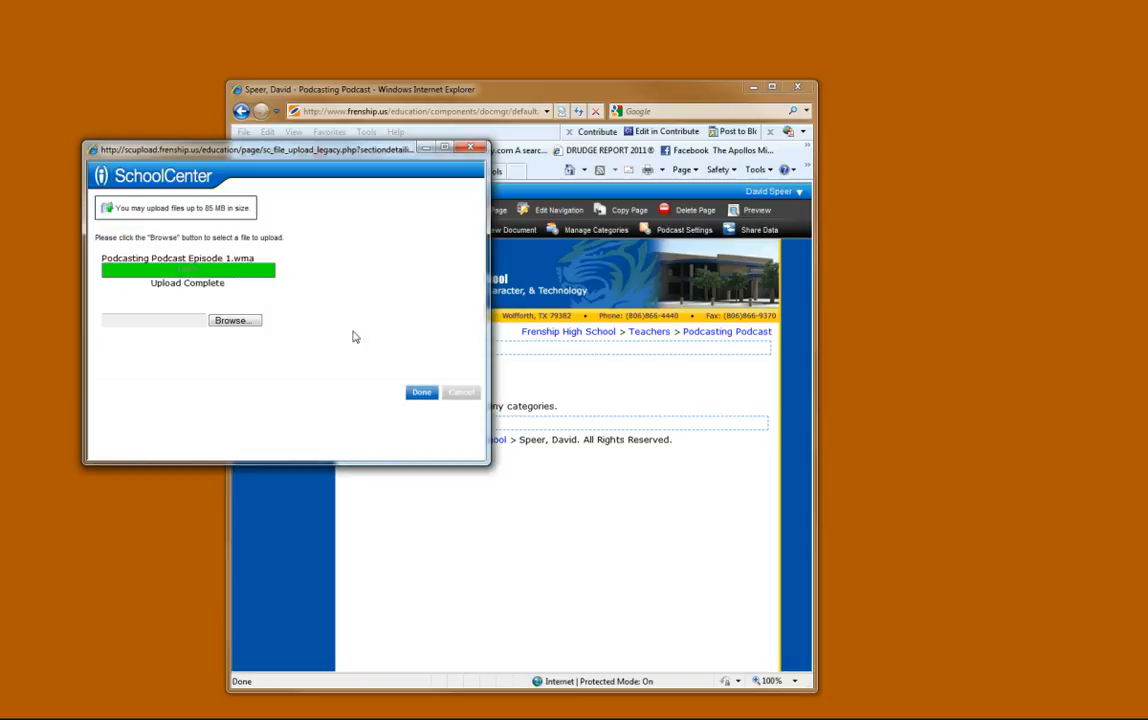
{"action": "left_click", "coordinate": [418, 394]}
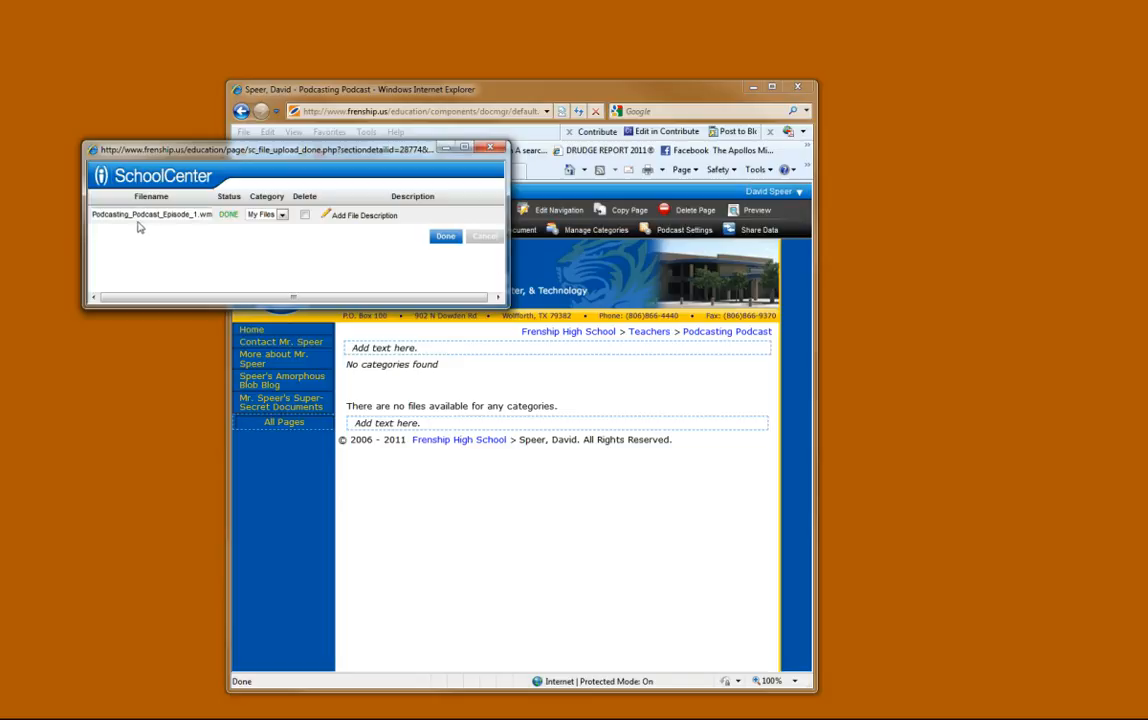
{"action": "left_click", "coordinate": [440, 239]}
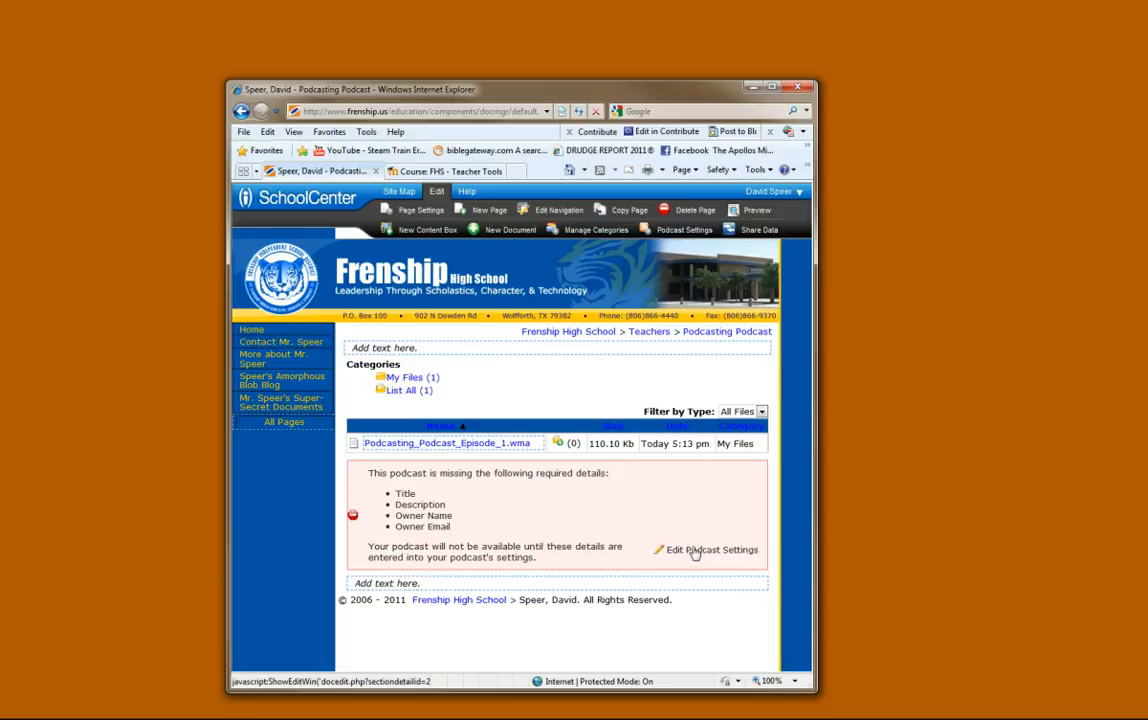
- Fill in the podcast settings with the description "A podcast on podcasting" and the owner's name and email
{"action": "left_click", "coordinate": [695, 551]}
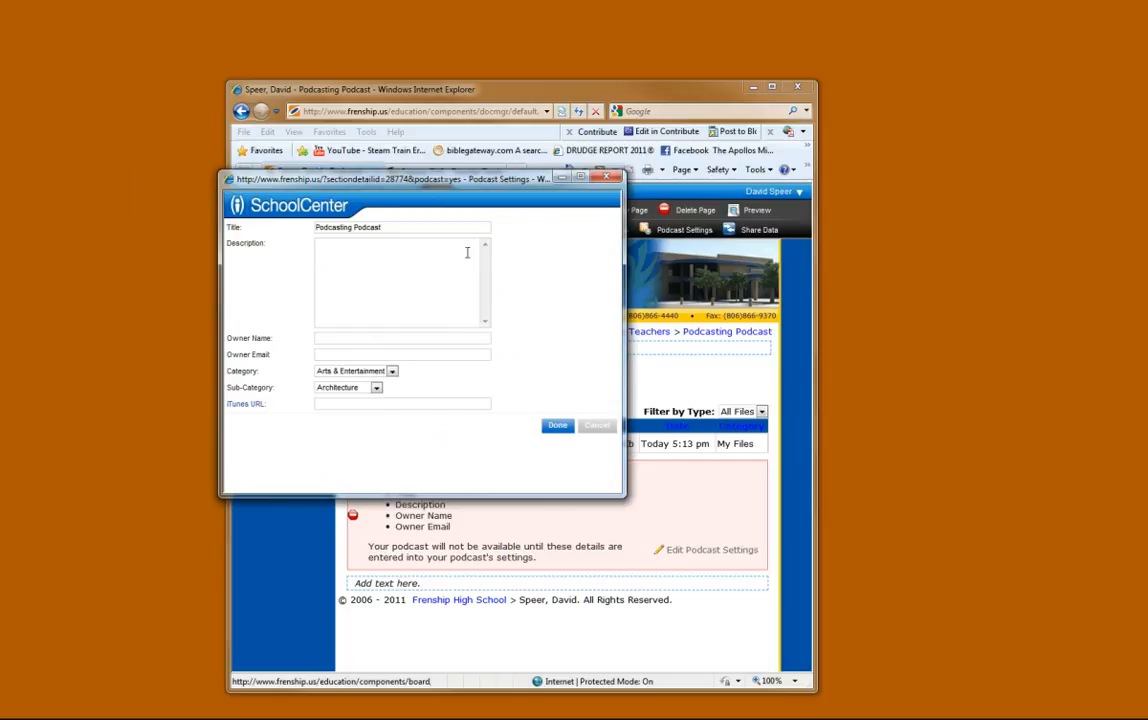
{"action": "left_click", "coordinate": [364, 276]}
{"action": "type", "text": "A podcast on podcasting"}
{"action": "key", "text": "Tab"}
{"action": "key", "text": "Tab"}
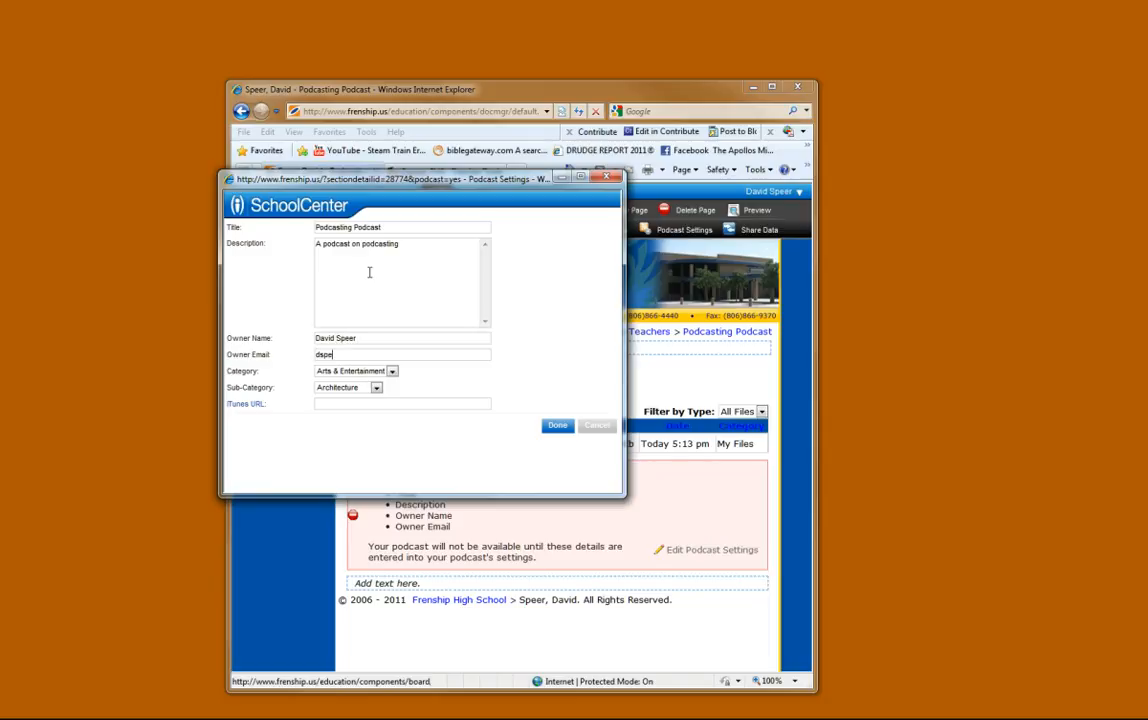
- Set the podcast's category to Technology and sub-category to Podcasting, and save the podcast settings
{"action": "left_click", "coordinate": [392, 371]}
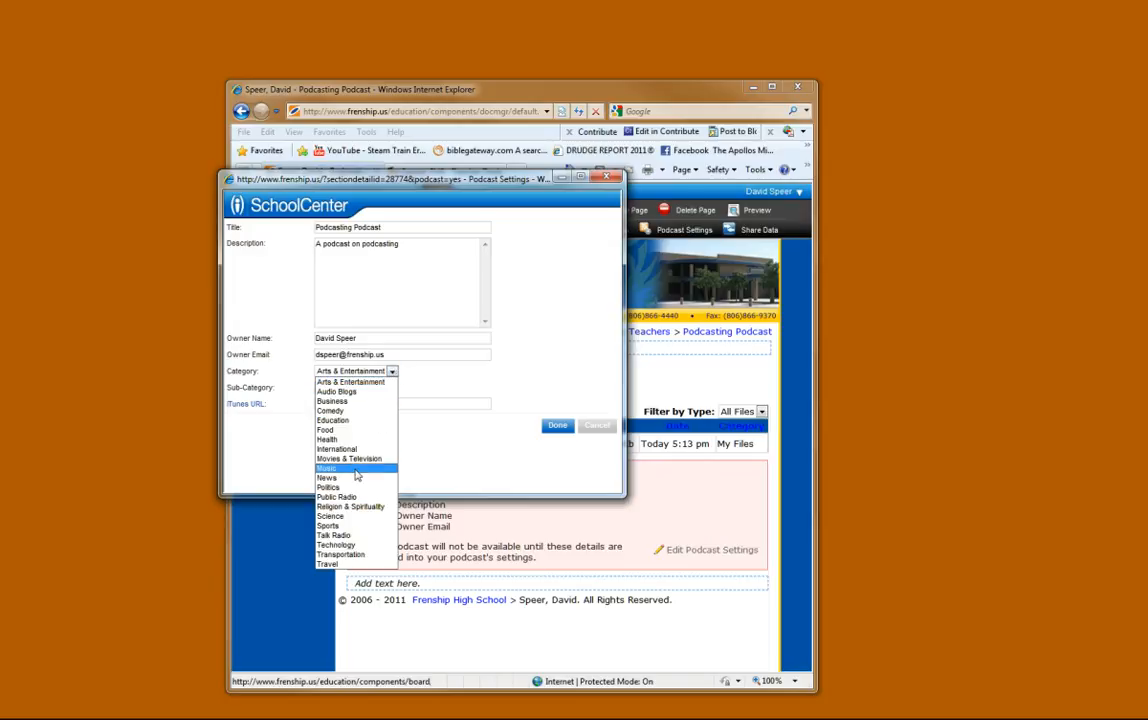
{"action": "left_click", "coordinate": [340, 545]}
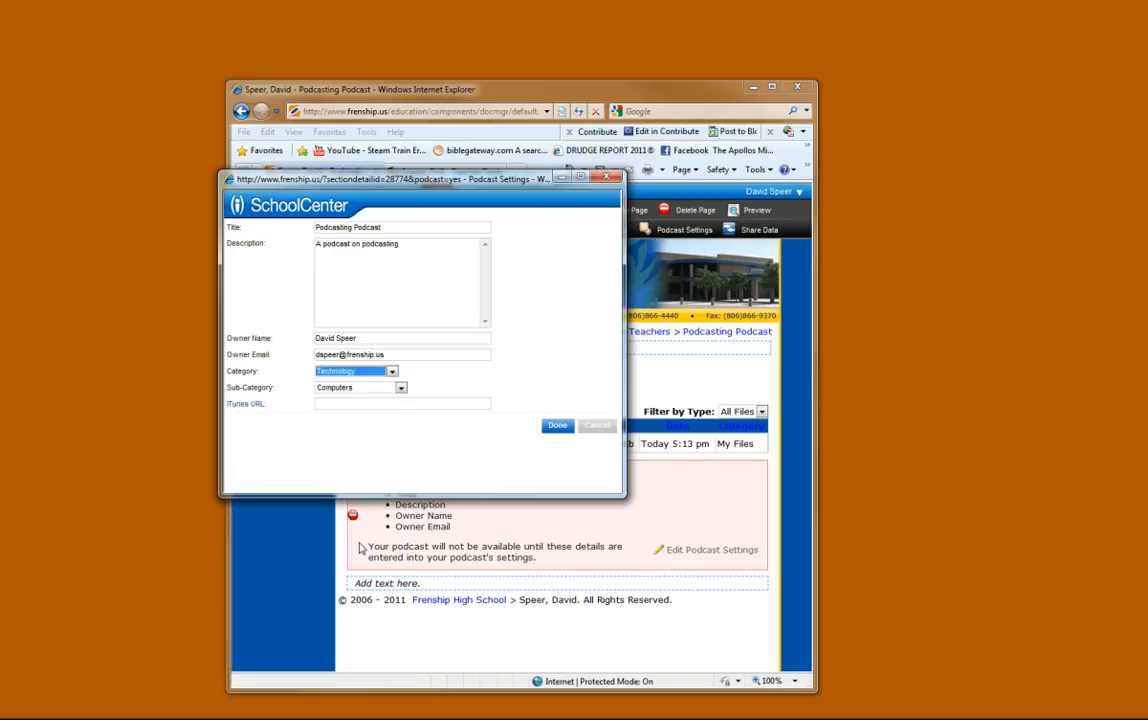
{"action": "left_click", "coordinate": [400, 388]}
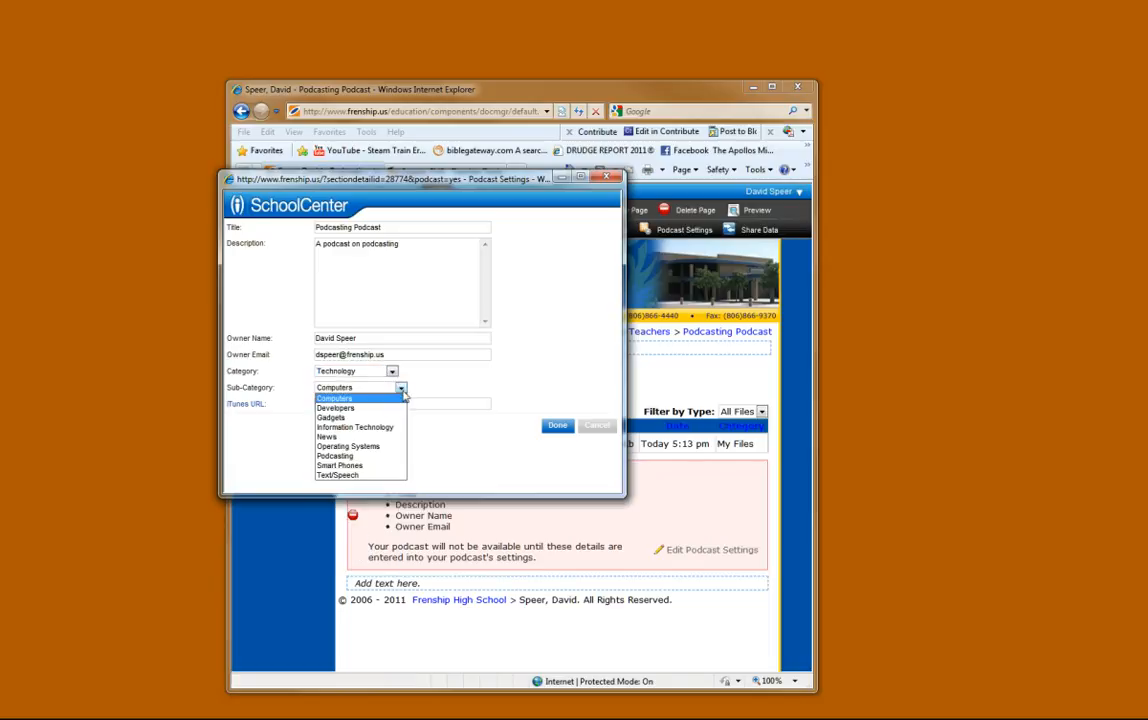
{"action": "left_click", "coordinate": [378, 460]}
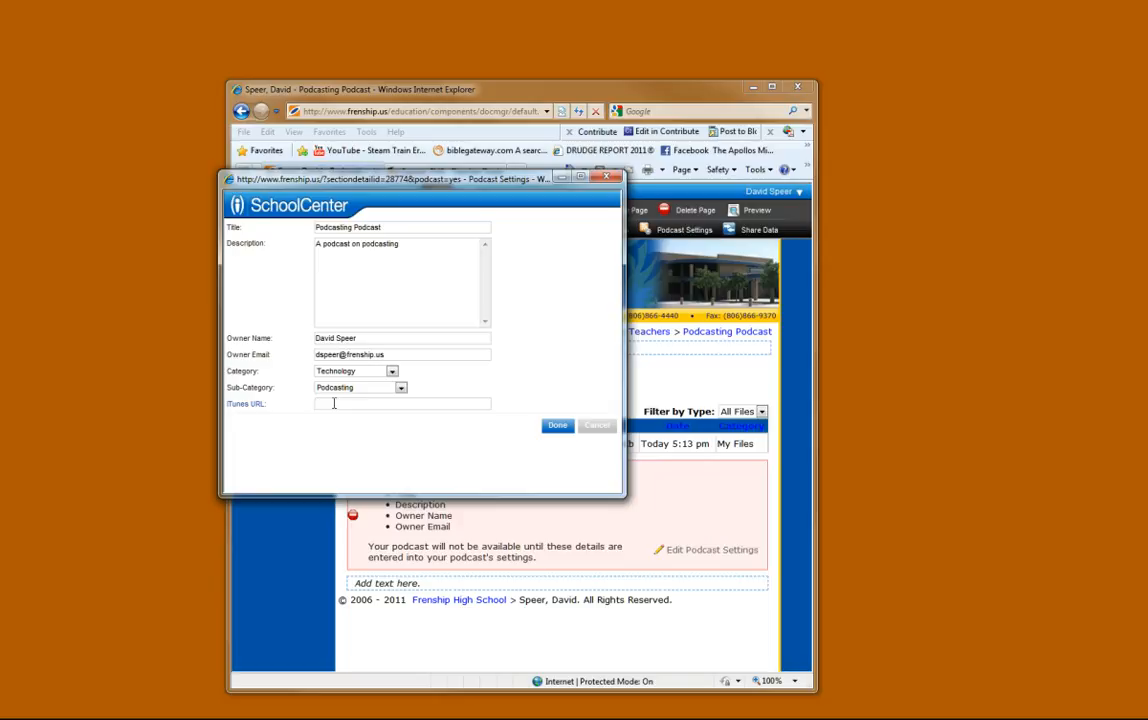
{"action": "left_click", "coordinate": [567, 432]}
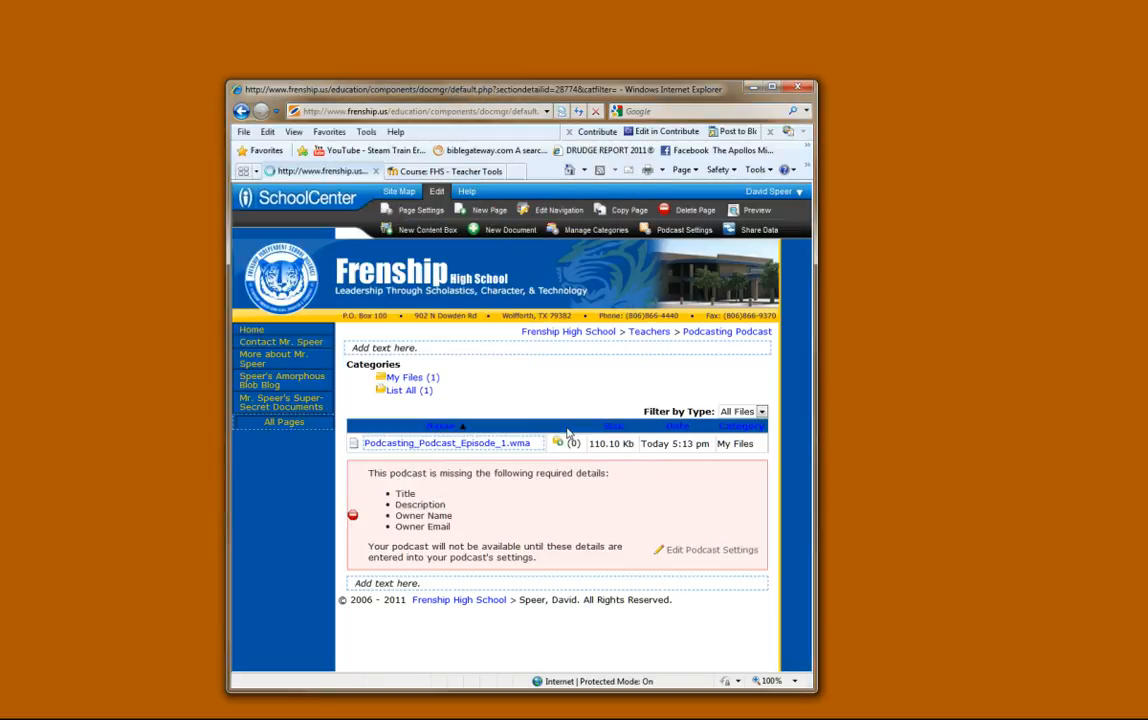